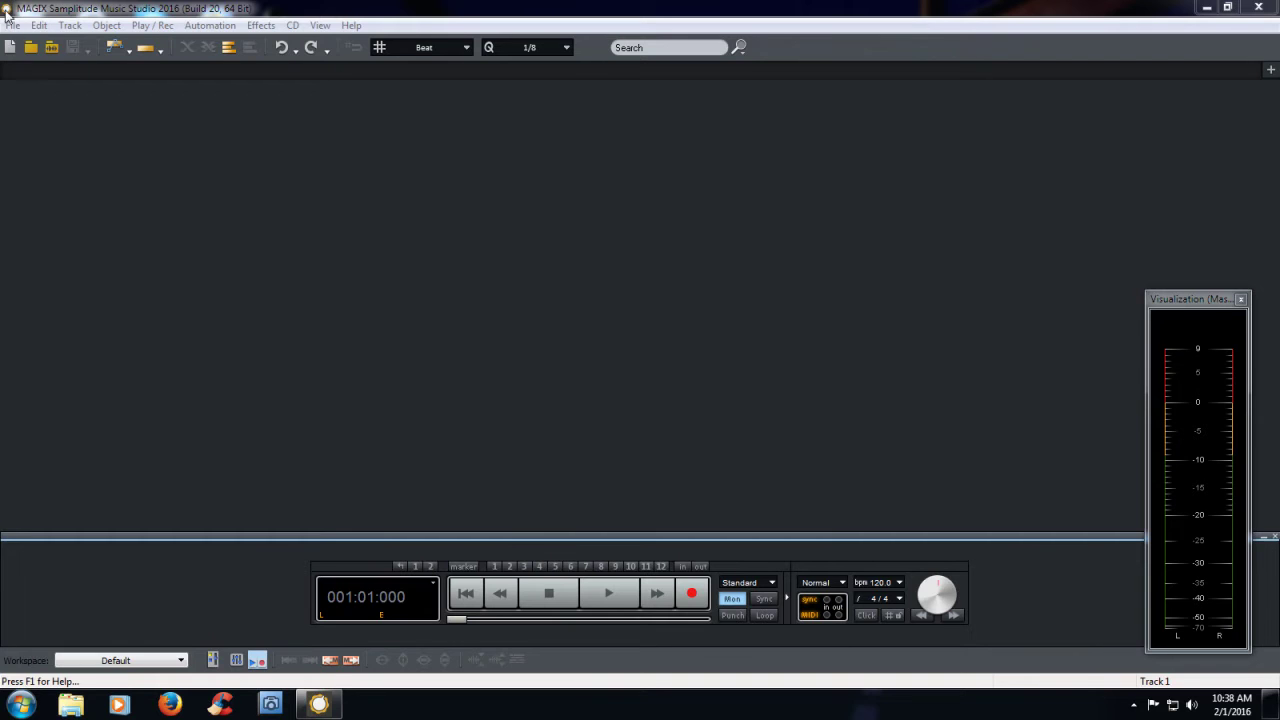
Create a new empty 16-track virtual project, 2016-02-01.VIP, at 44100 Hz.
{"action": "left_click", "coordinate": [6, 26]}
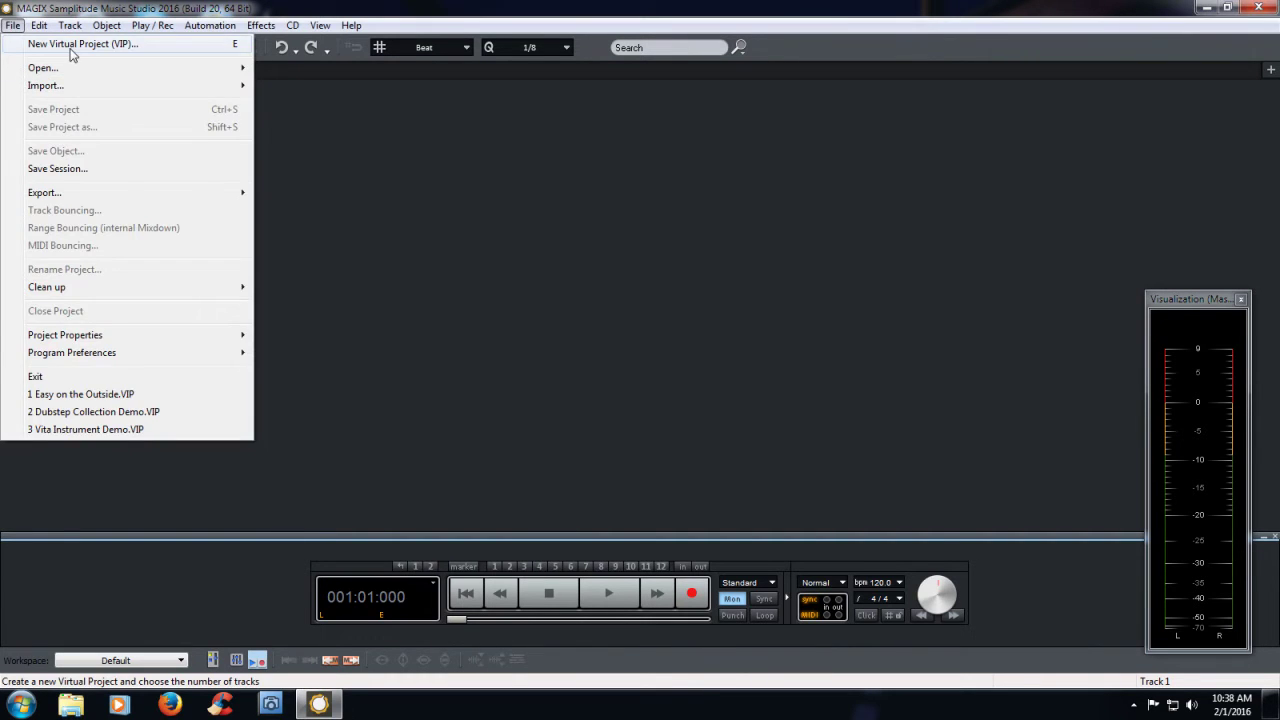
{"action": "left_click", "coordinate": [36, 46]}
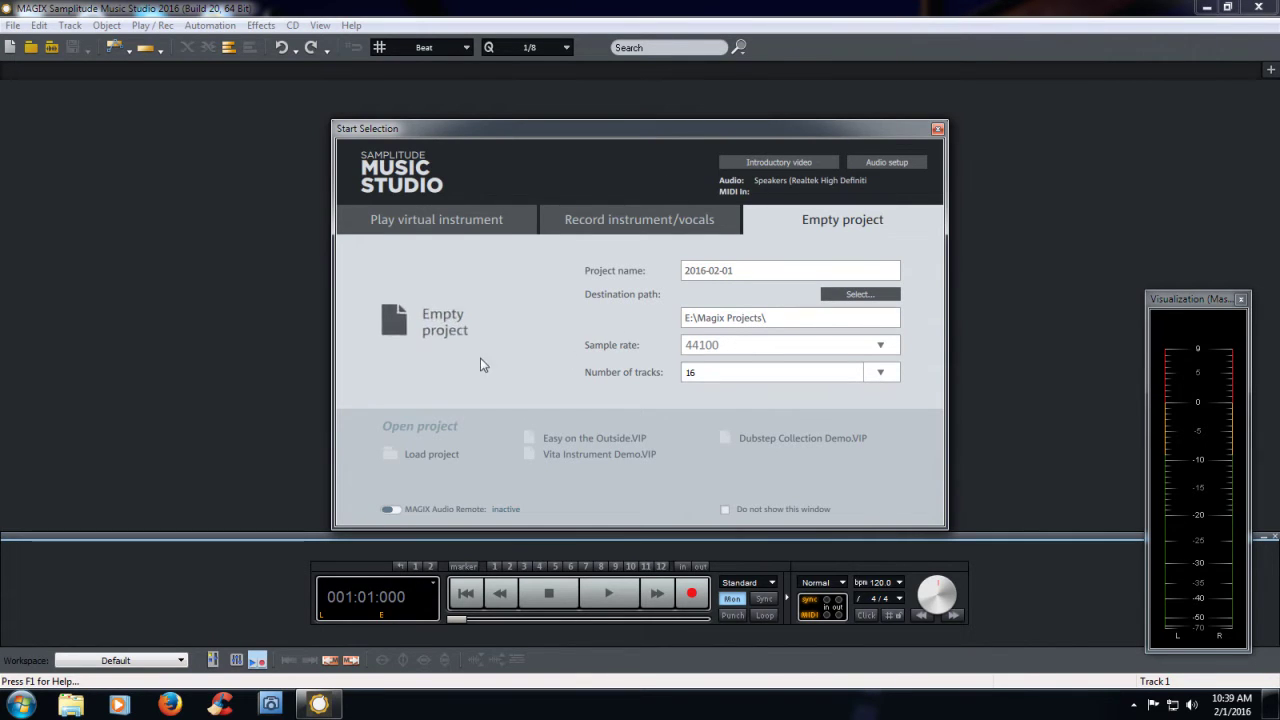
{"action": "left_click", "coordinate": [398, 328]}
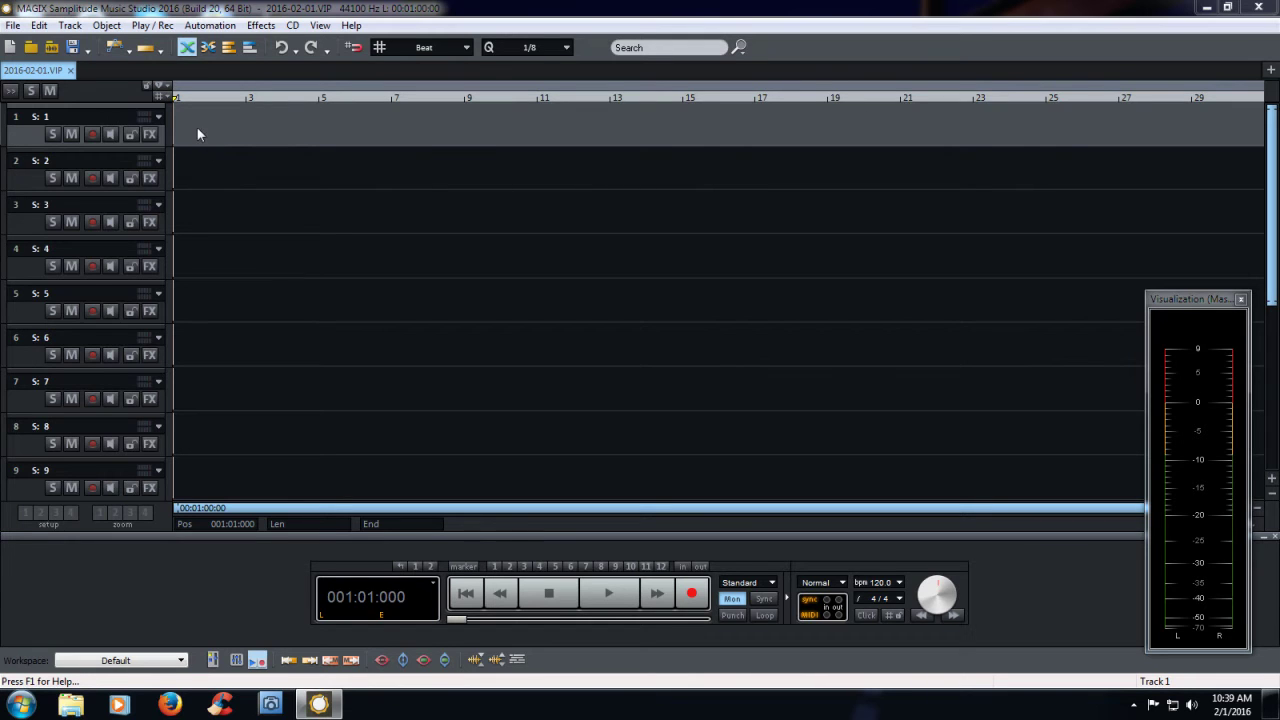
Expand tracks 1 and 2 to show their controls, then bring up track 1's No Effect menu.
{"action": "left_click", "coordinate": [34, 143]}
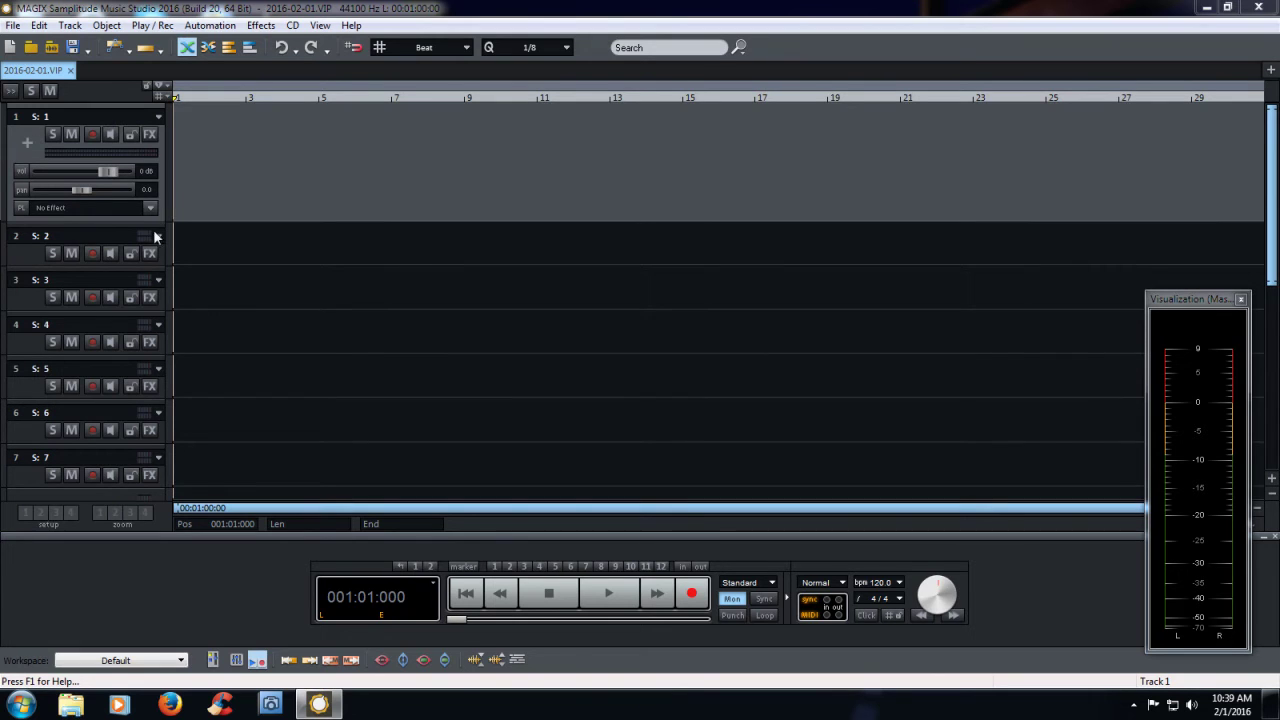
{"action": "left_click", "coordinate": [151, 207]}
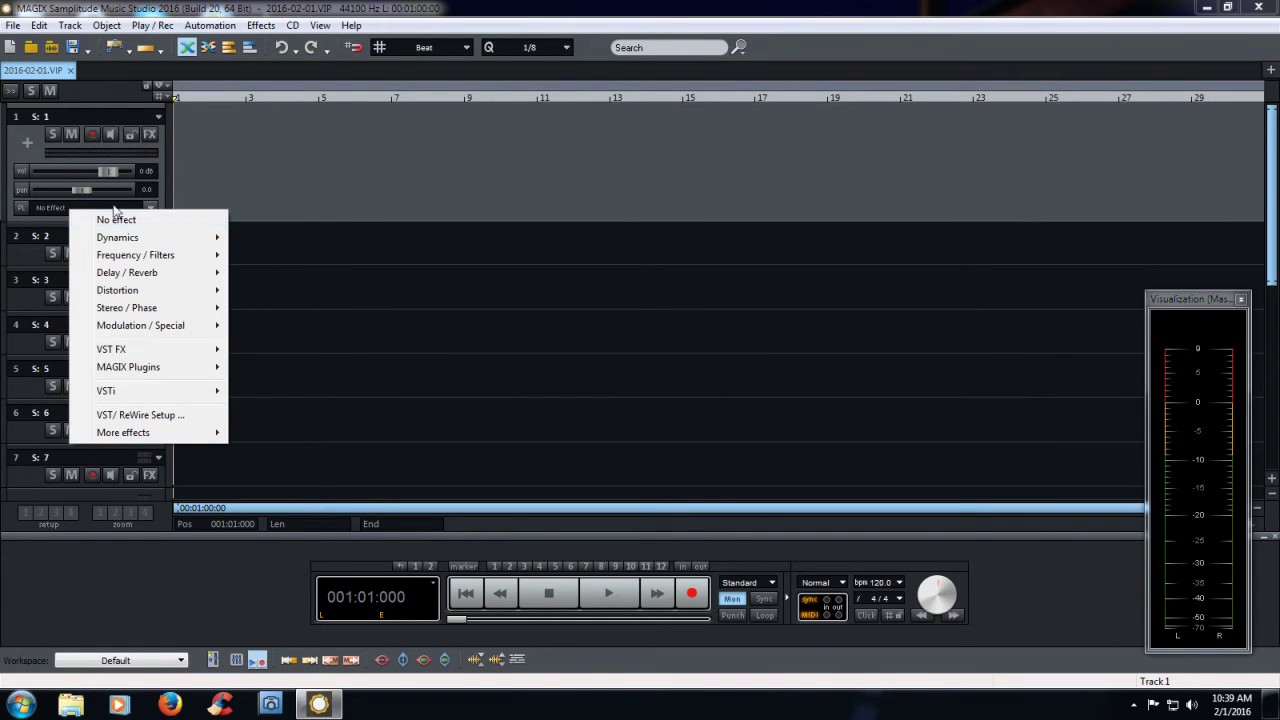
{"action": "left_click", "coordinate": [12, 216]}
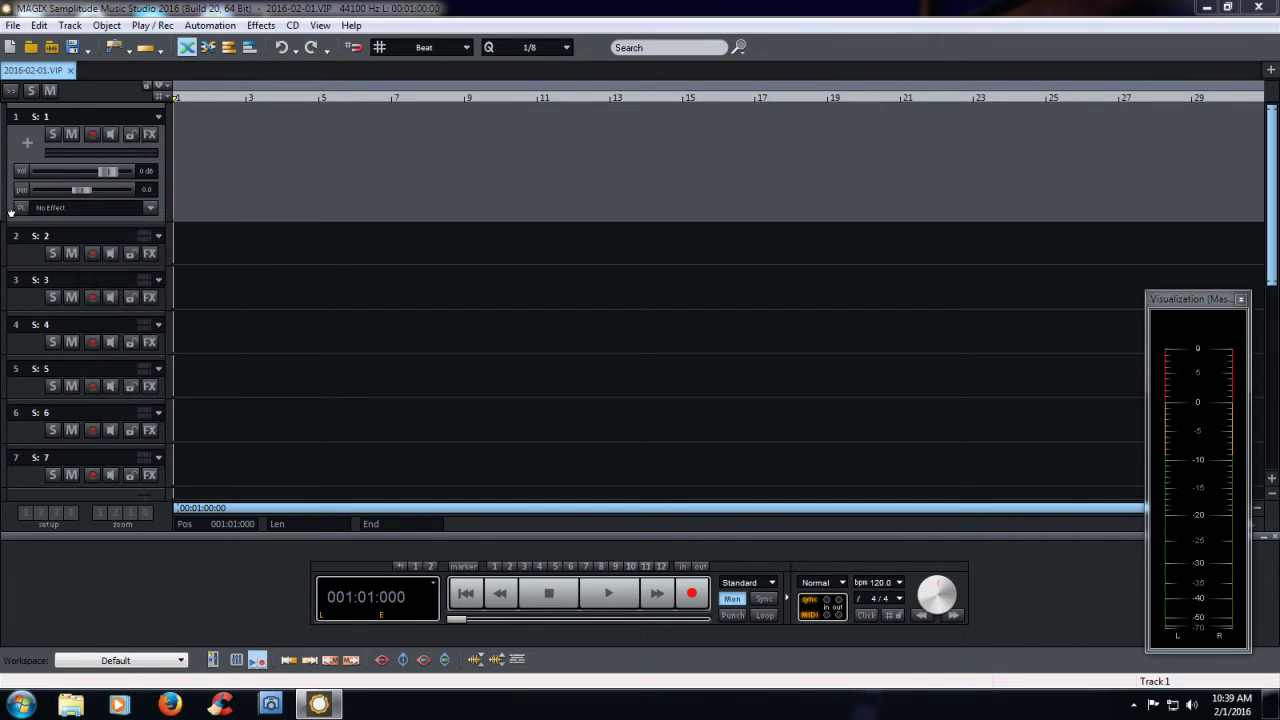
{"action": "left_click", "coordinate": [30, 261]}
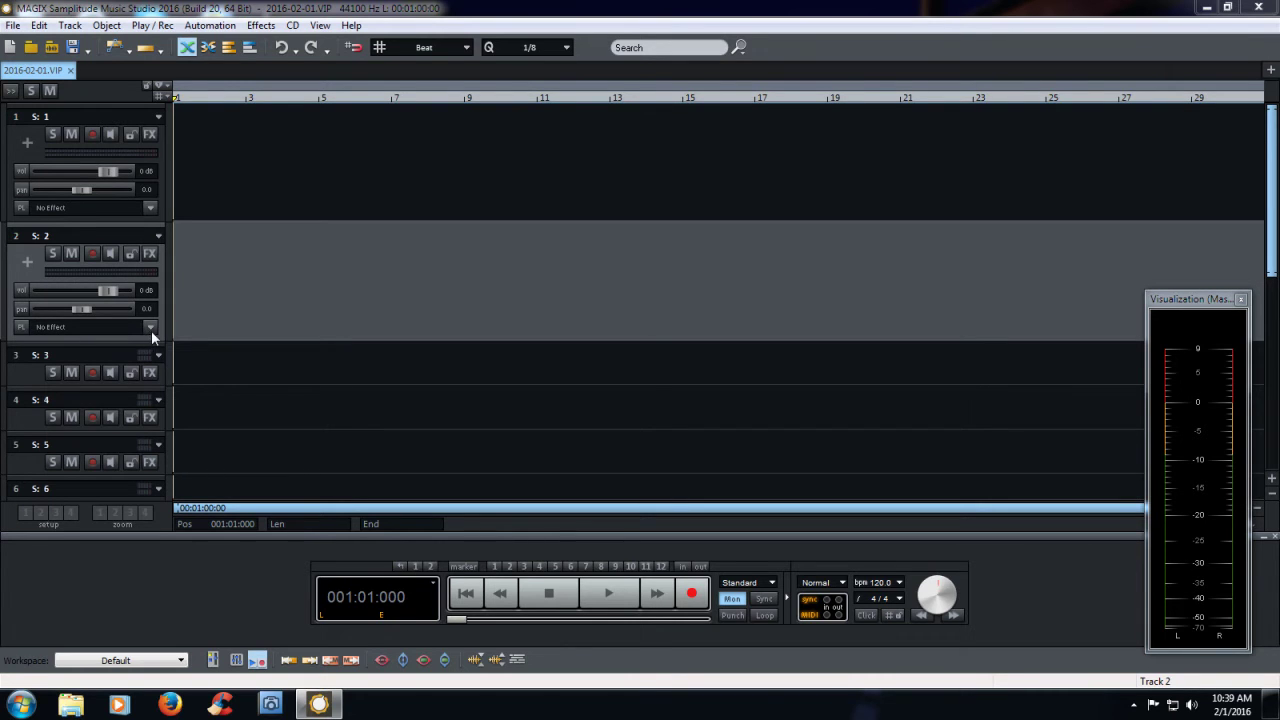
{"action": "left_click", "coordinate": [212, 202]}
{"action": "left_click", "coordinate": [151, 208]}
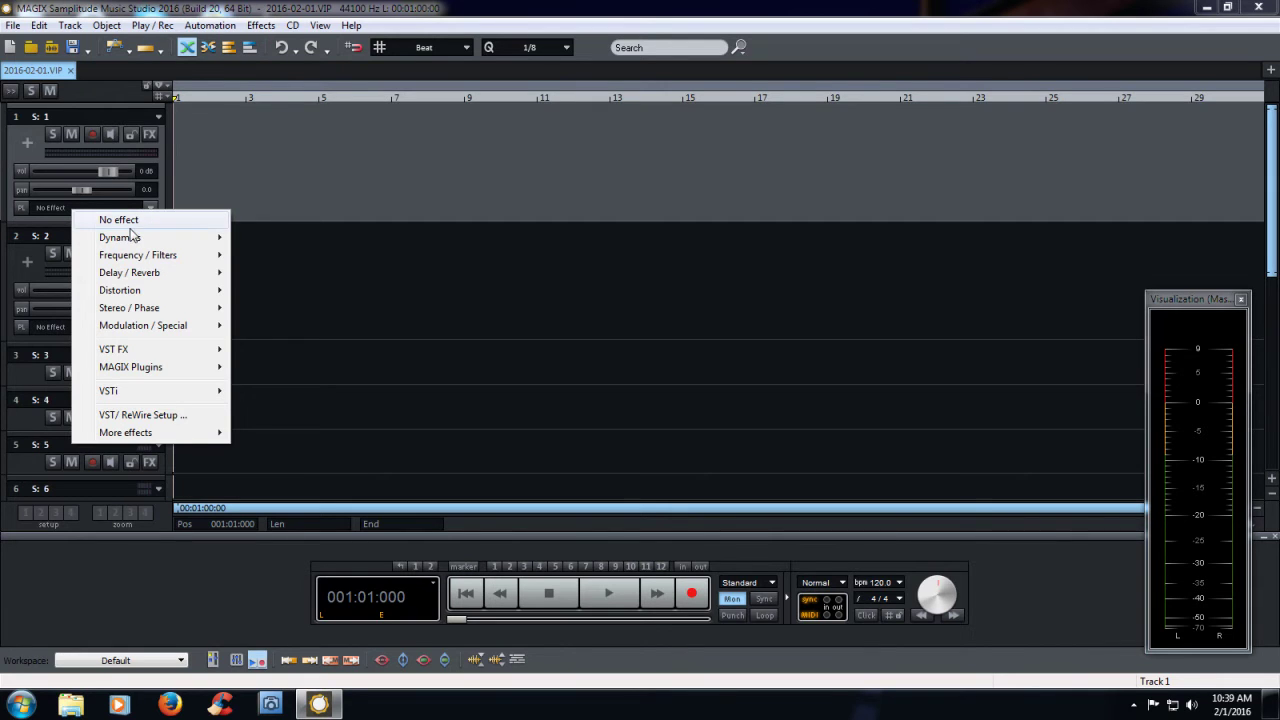
Browse track 1's effect menu to VST FX > WaveShell-VST 9.6_x64 to list the Waves plugins.
{"action": "mouse_move", "coordinate": [135, 243]}
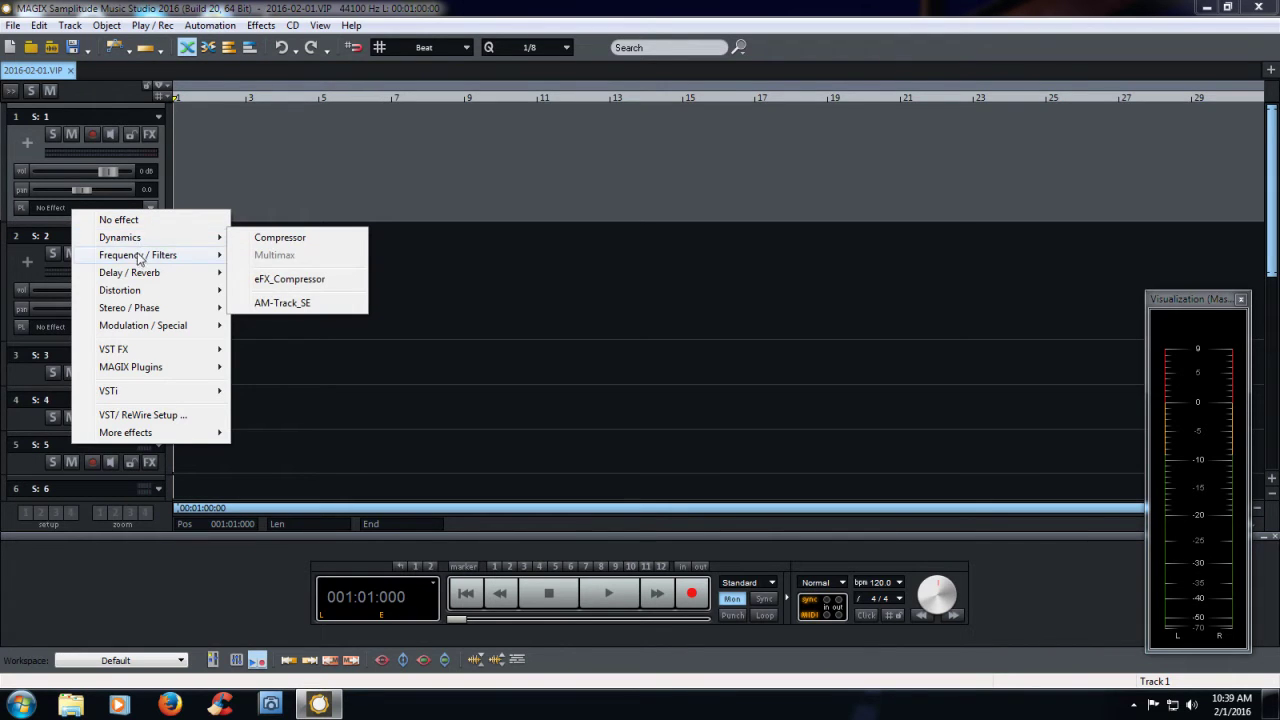
{"action": "mouse_move", "coordinate": [143, 265]}
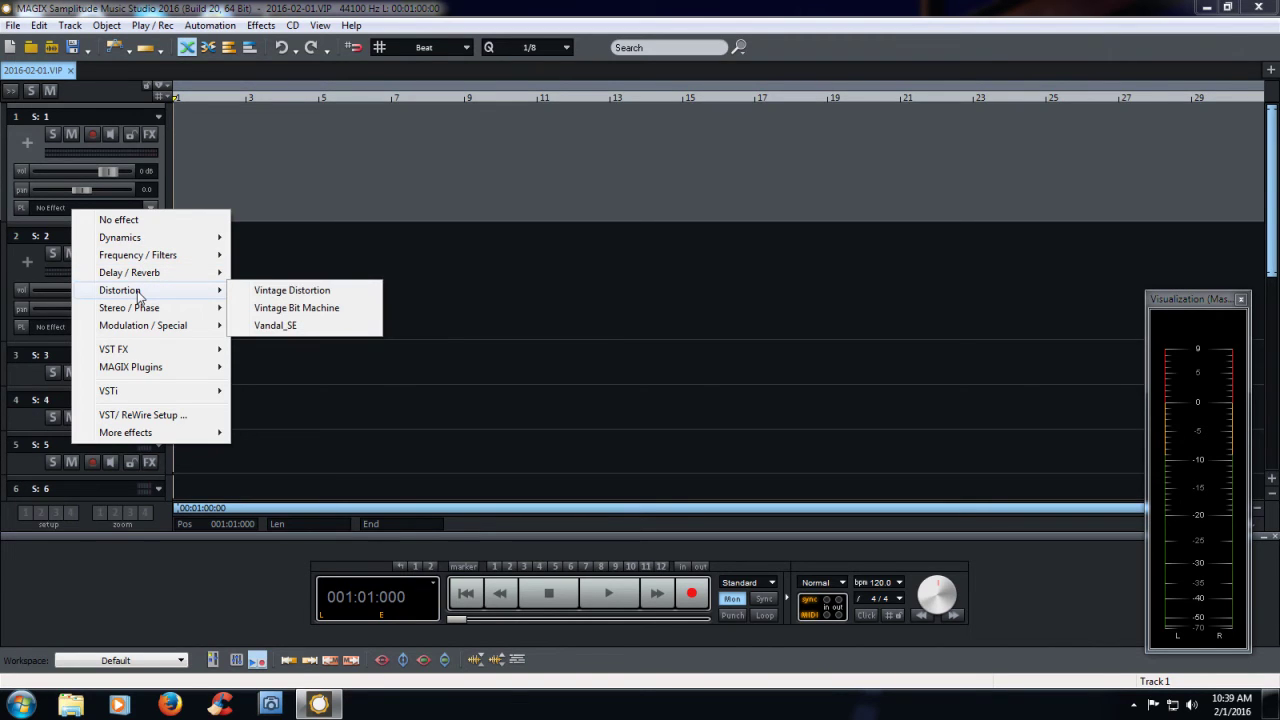
{"action": "mouse_move", "coordinate": [136, 315]}
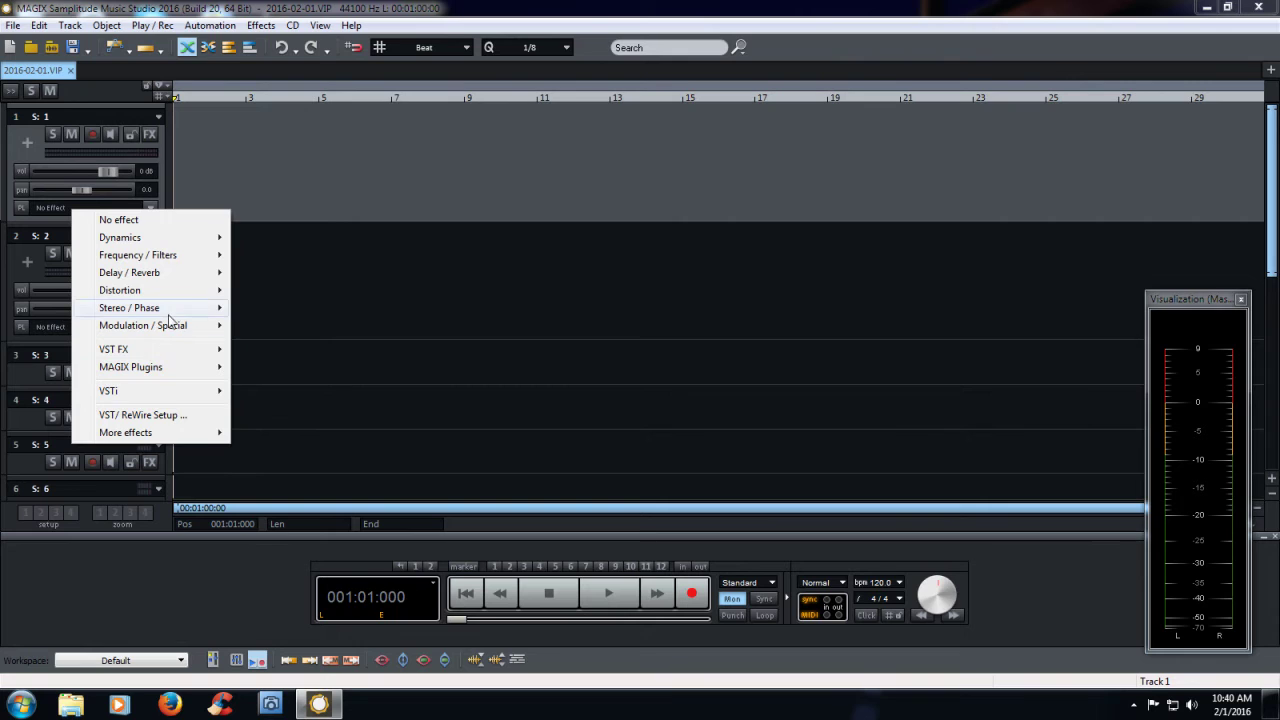
{"action": "mouse_move", "coordinate": [194, 356]}
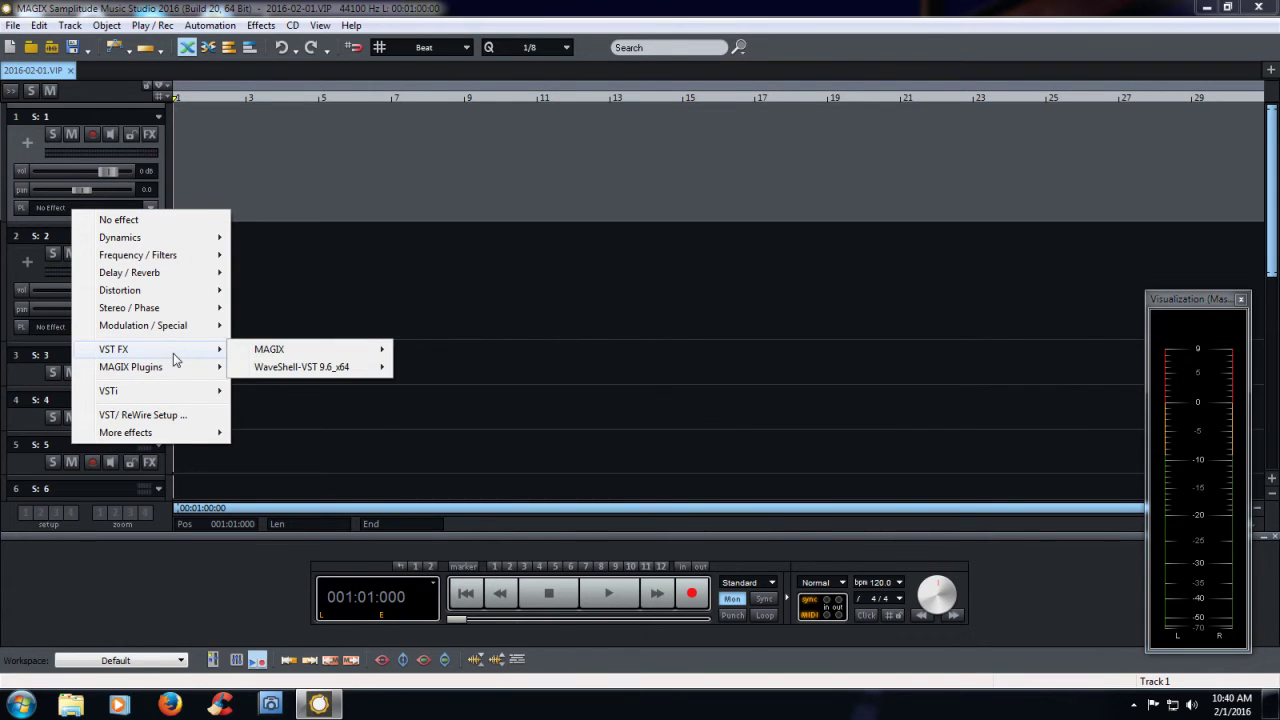
{"action": "mouse_move", "coordinate": [290, 370]}
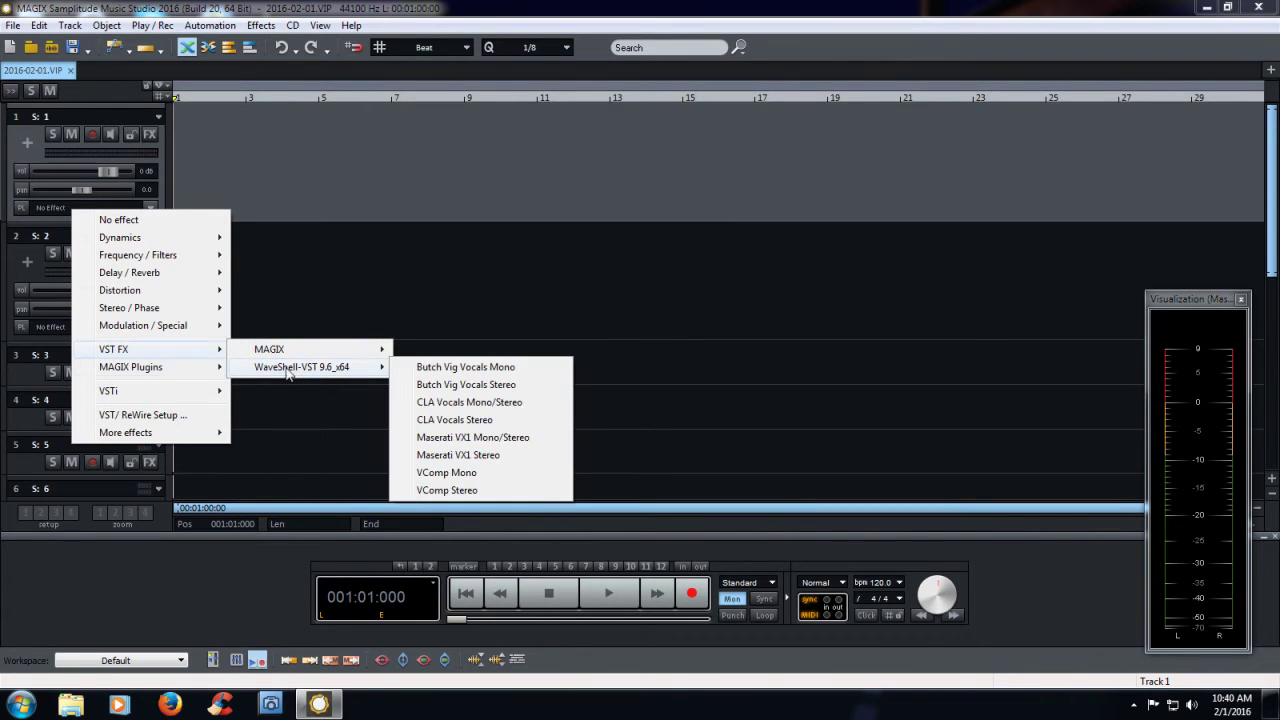
{"action": "mouse_move", "coordinate": [178, 397]}
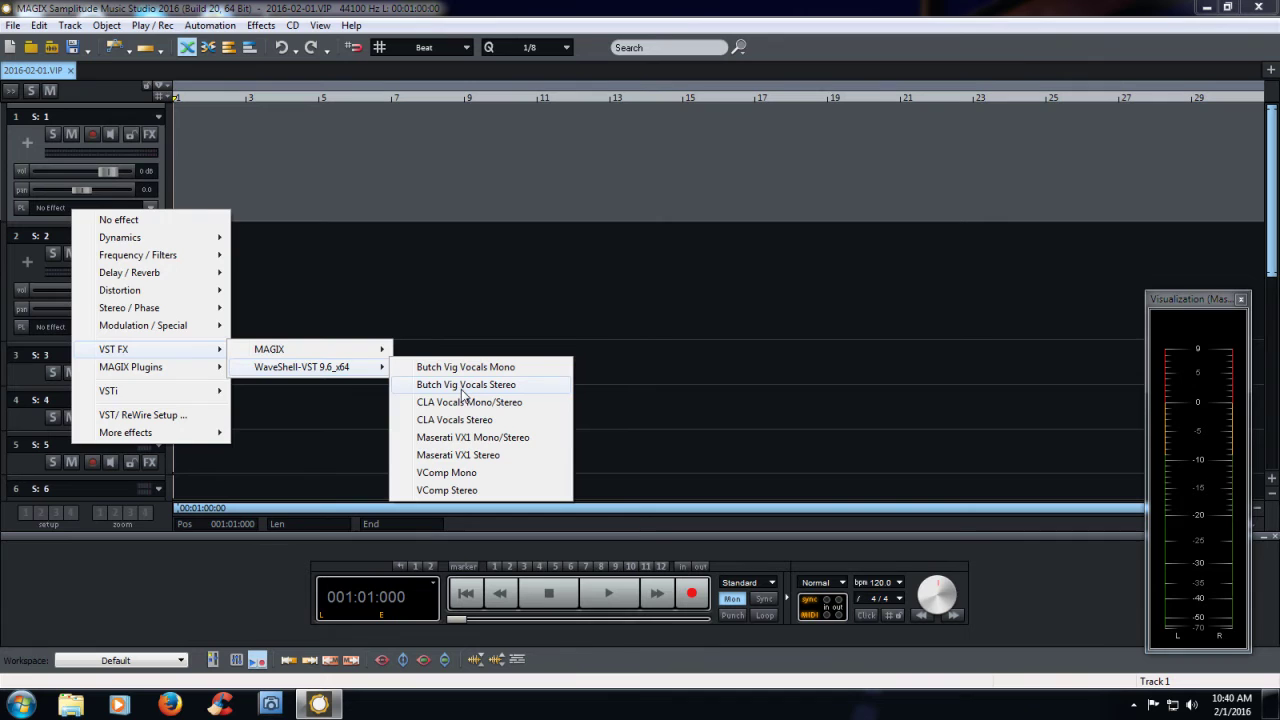
Insert Butch Vig Vocals Stereo on track 1, then close its plugin window.
{"action": "left_click", "coordinate": [463, 392]}
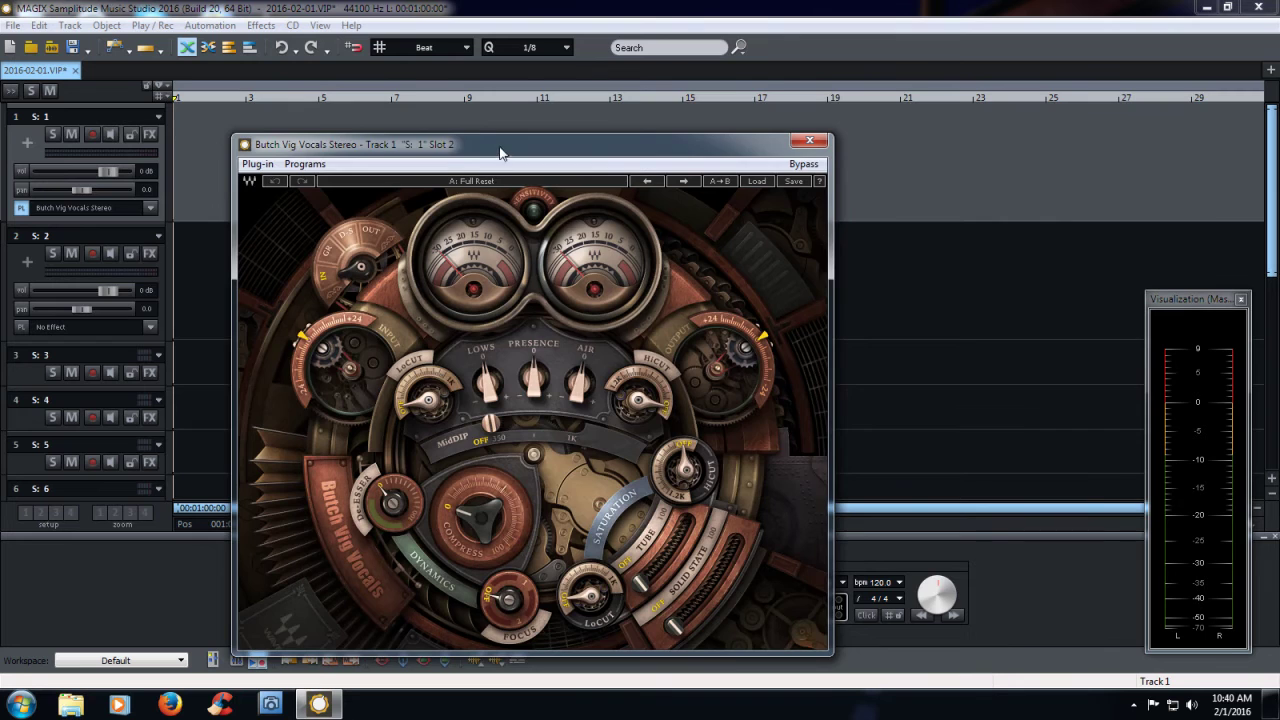
{"action": "left_click_drag", "start_coordinate": [500, 152], "coordinate": [440, 97]}
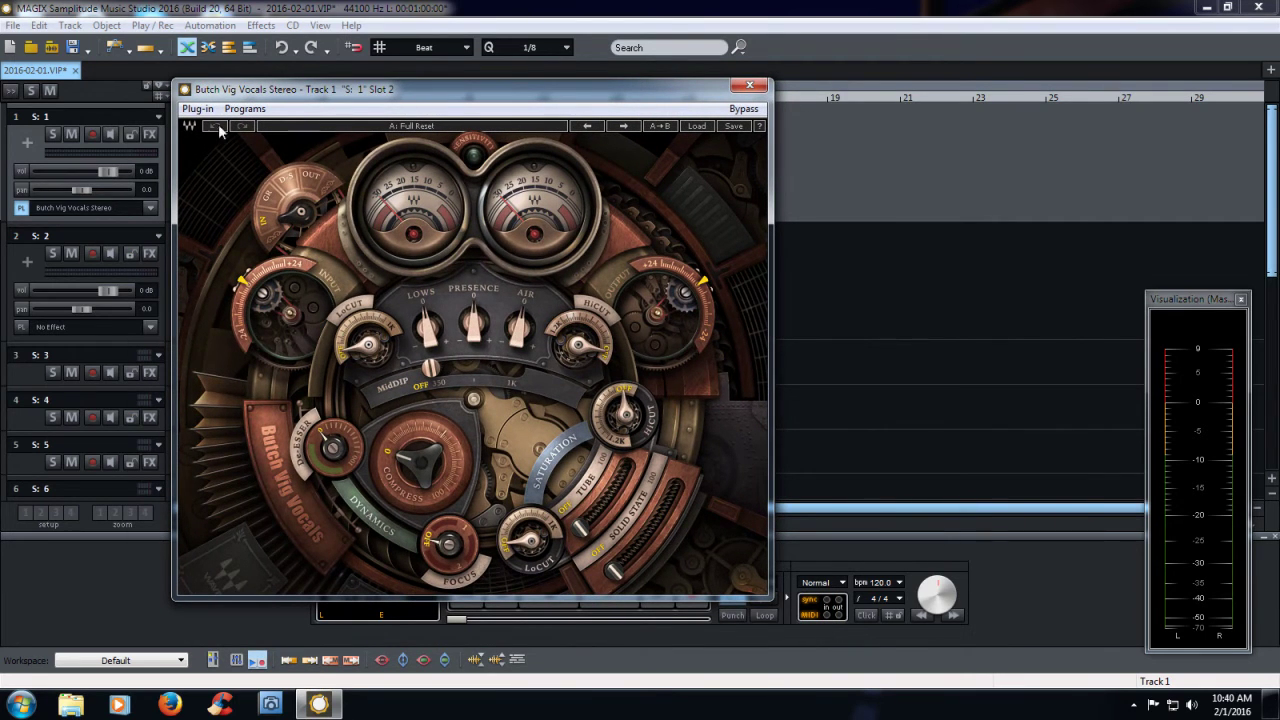
{"action": "left_click_drag", "start_coordinate": [570, 96], "coordinate": [805, 107]}
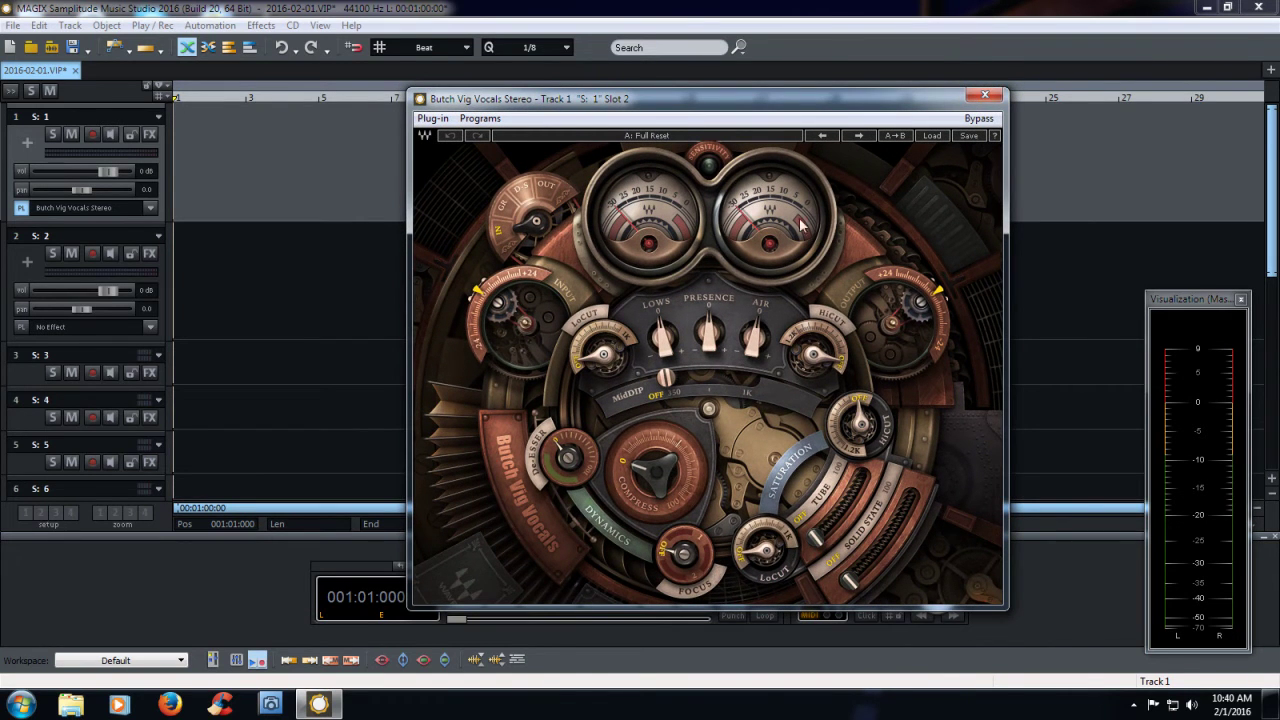
{"action": "left_click", "coordinate": [985, 98]}
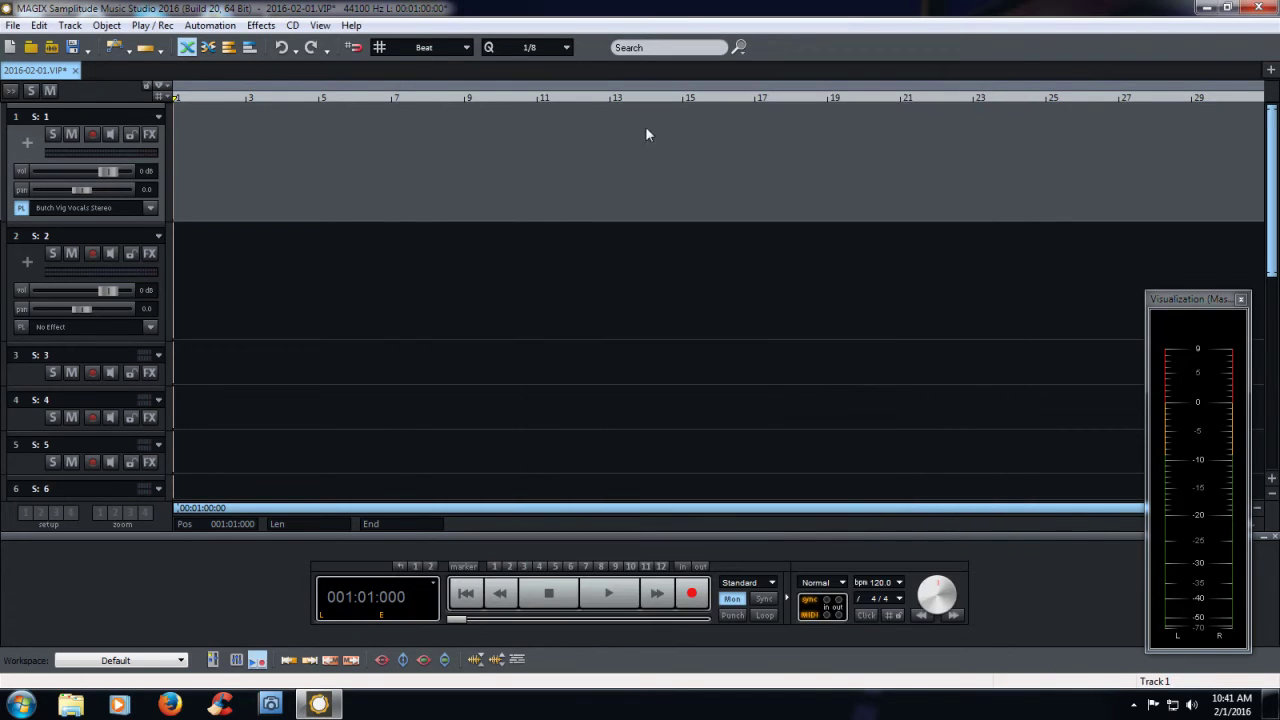
Add VComp Mono from WaveShell-VST 9.6_x64 to track 1, then close its plugin window.
{"action": "left_click", "coordinate": [151, 207]}
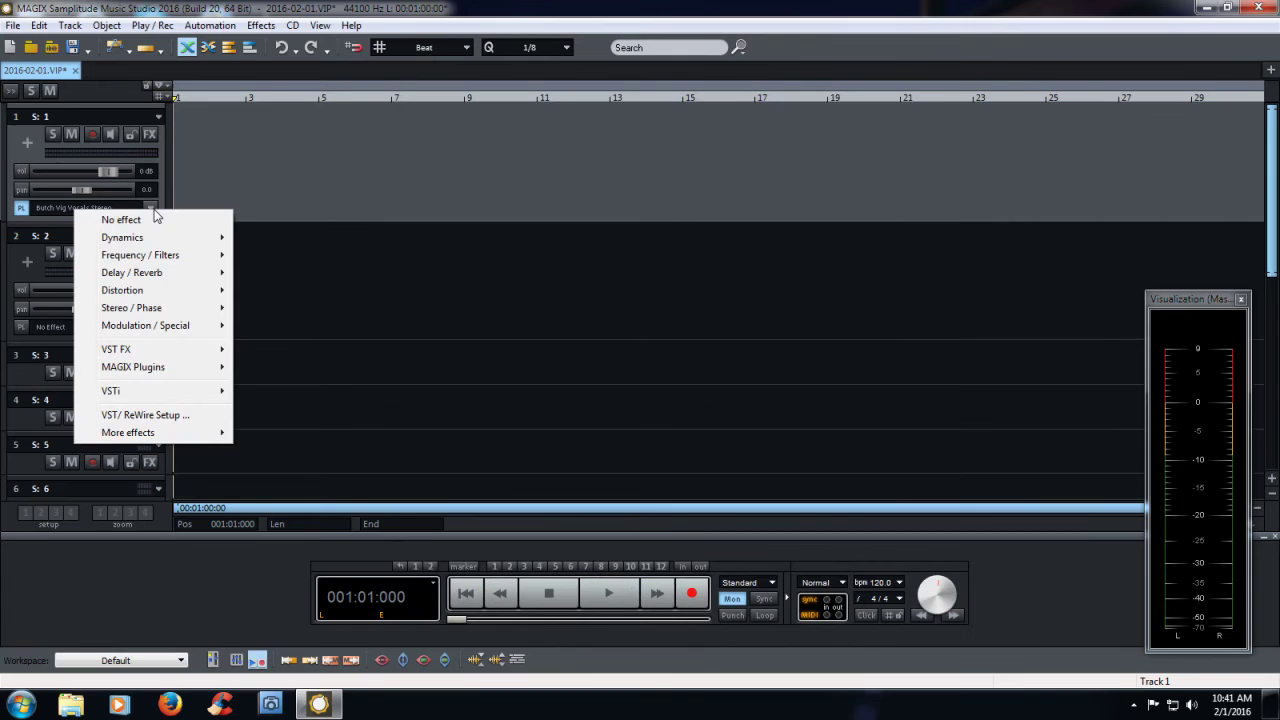
{"action": "left_click", "coordinate": [22, 212]}
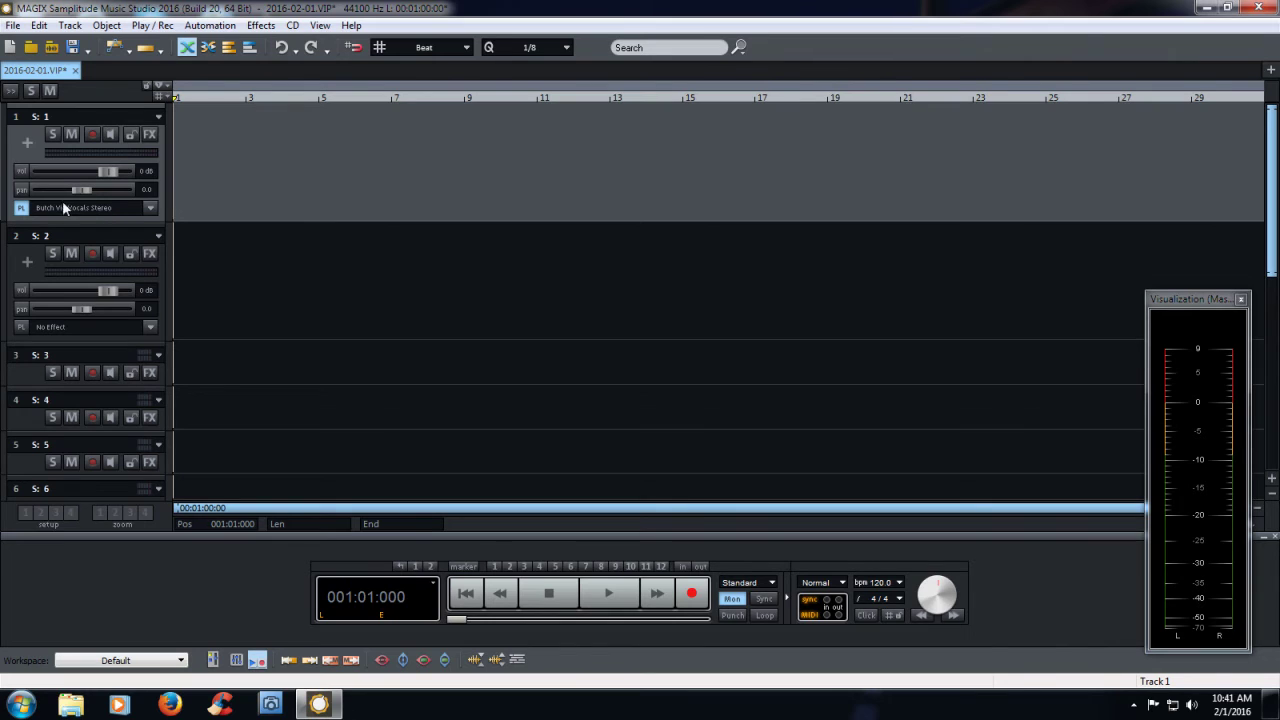
{"action": "left_click", "coordinate": [150, 208]}
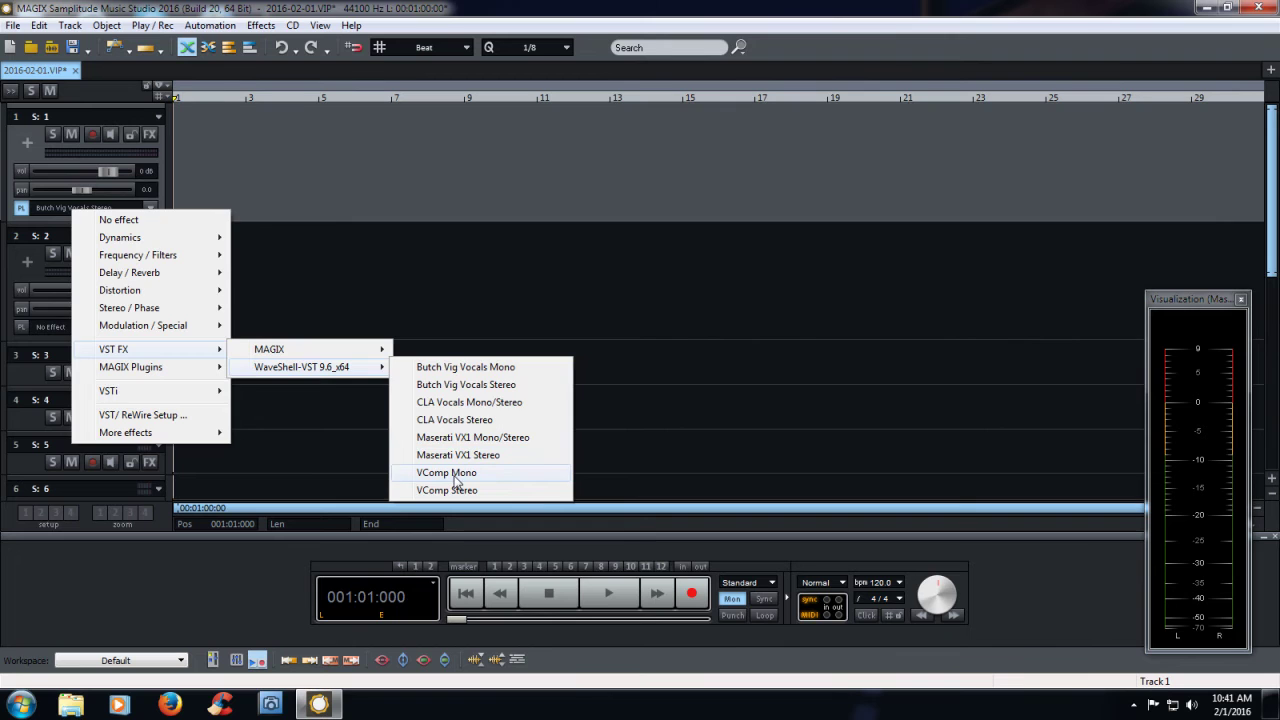
{"action": "left_click", "coordinate": [455, 473]}
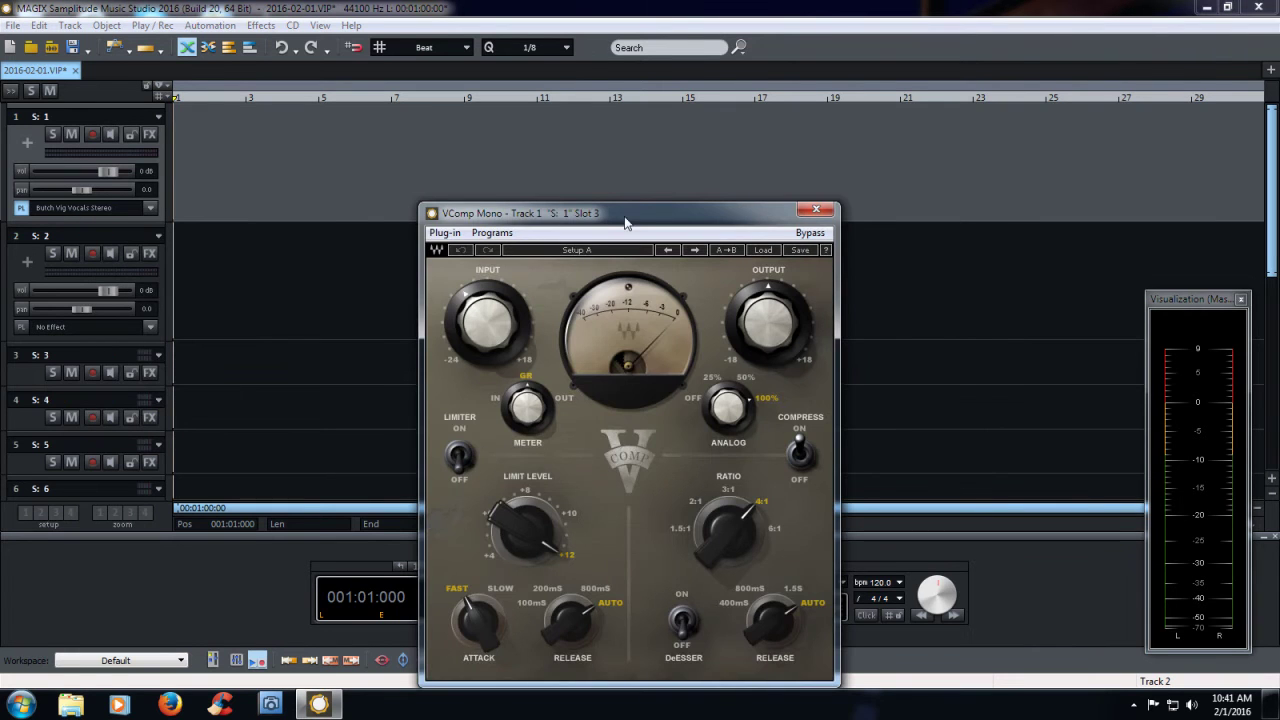
{"action": "left_click_drag", "start_coordinate": [615, 212], "coordinate": [513, 104]}
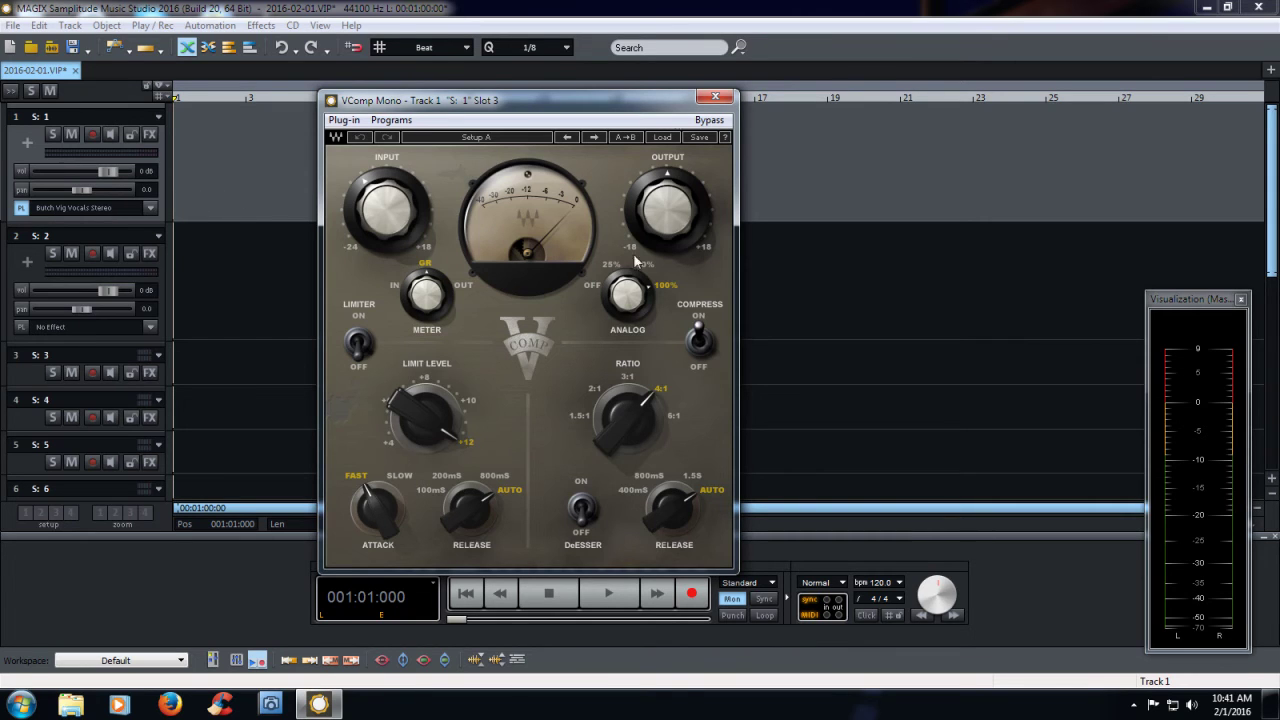
{"action": "left_click", "coordinate": [715, 96]}
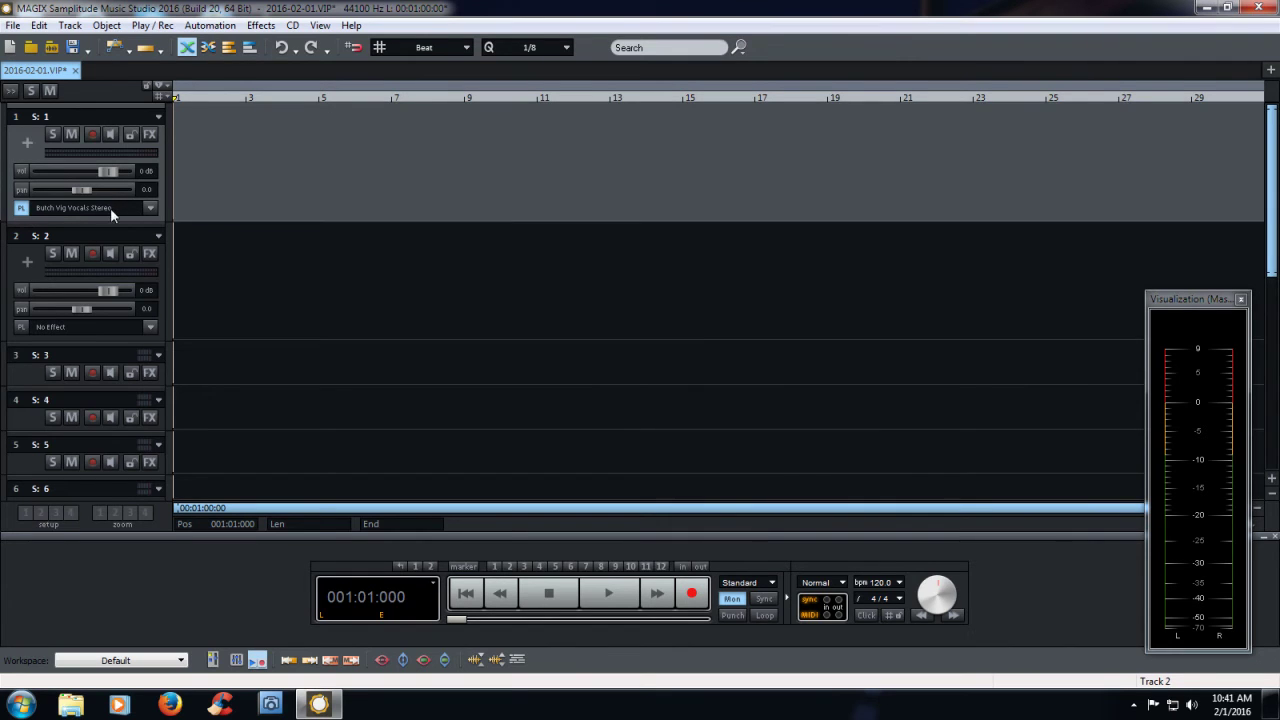
Add Maserati VX1 Stereo to track 1's fourth effect slot, then close its plugin window.
{"action": "left_click", "coordinate": [150, 210]}
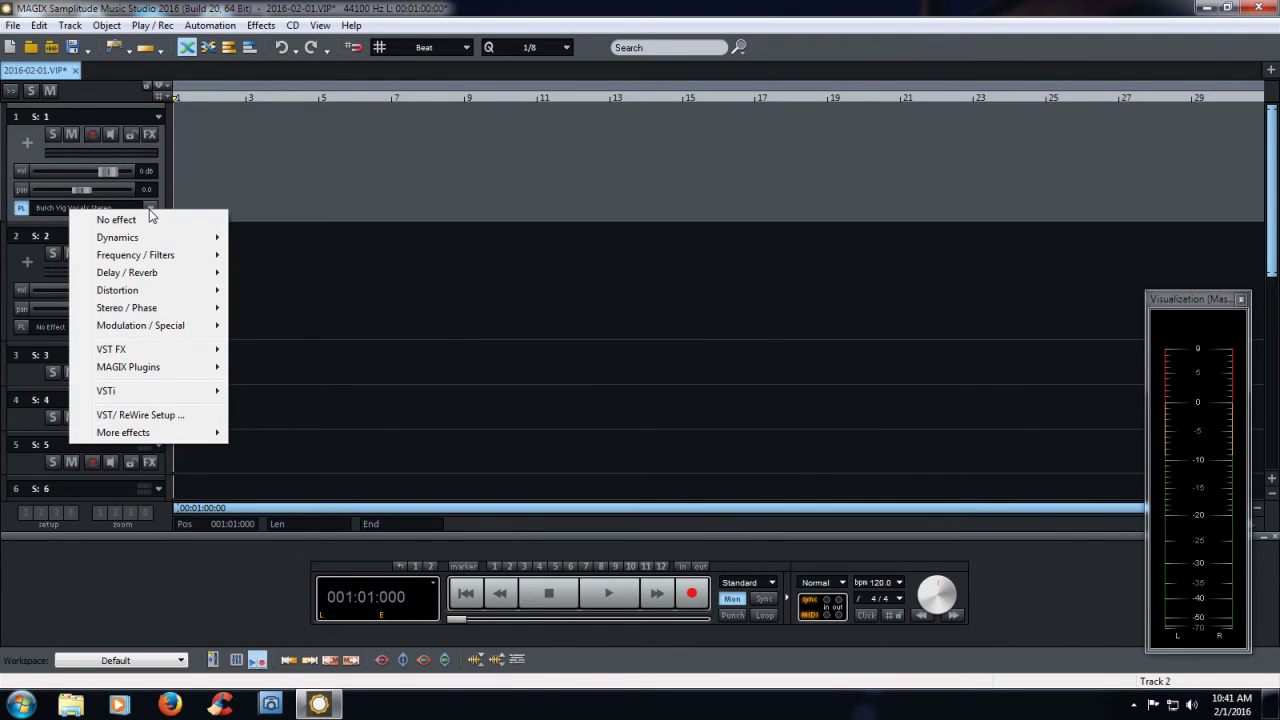
{"action": "left_click", "coordinate": [12, 224]}
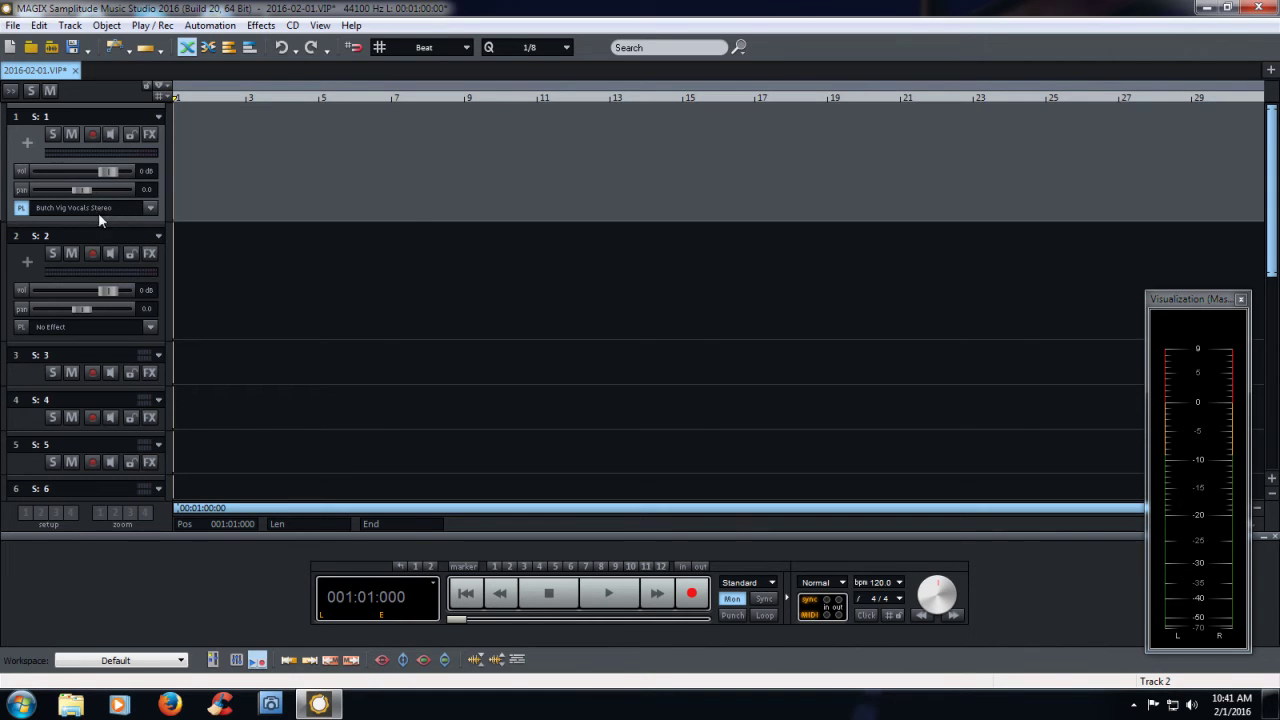
{"action": "left_click", "coordinate": [150, 209]}
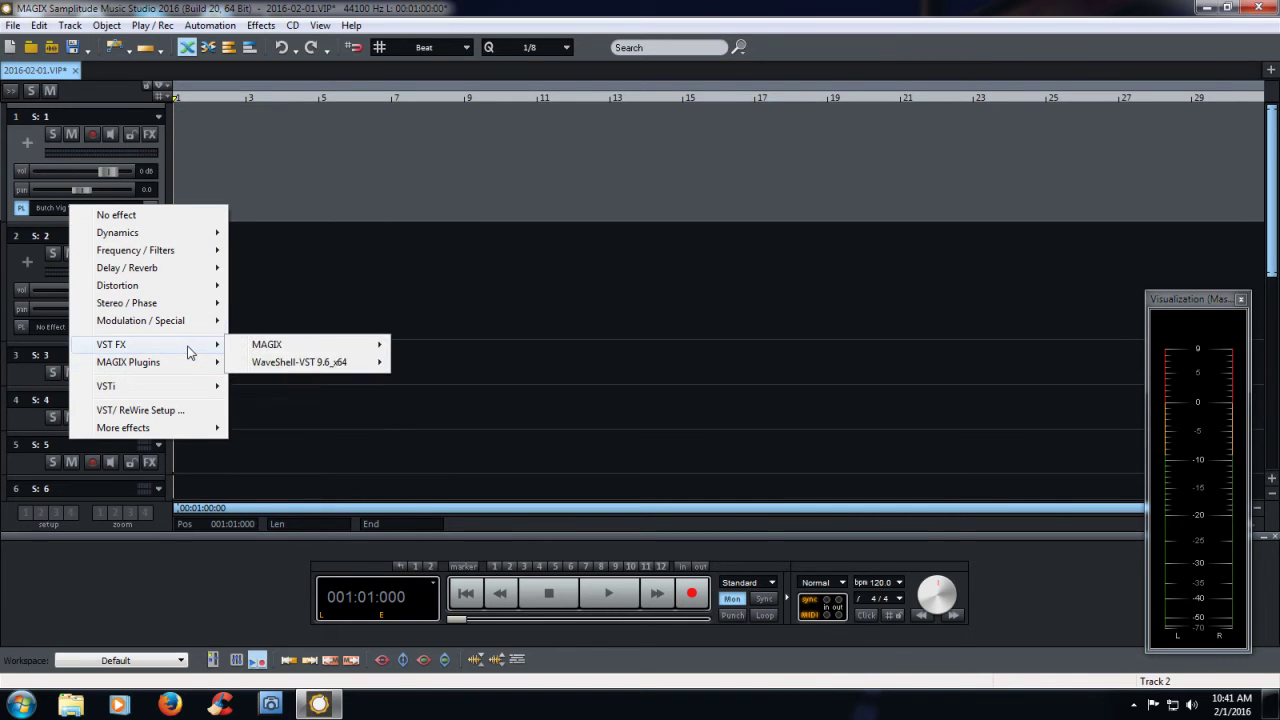
{"action": "mouse_move", "coordinate": [268, 368]}
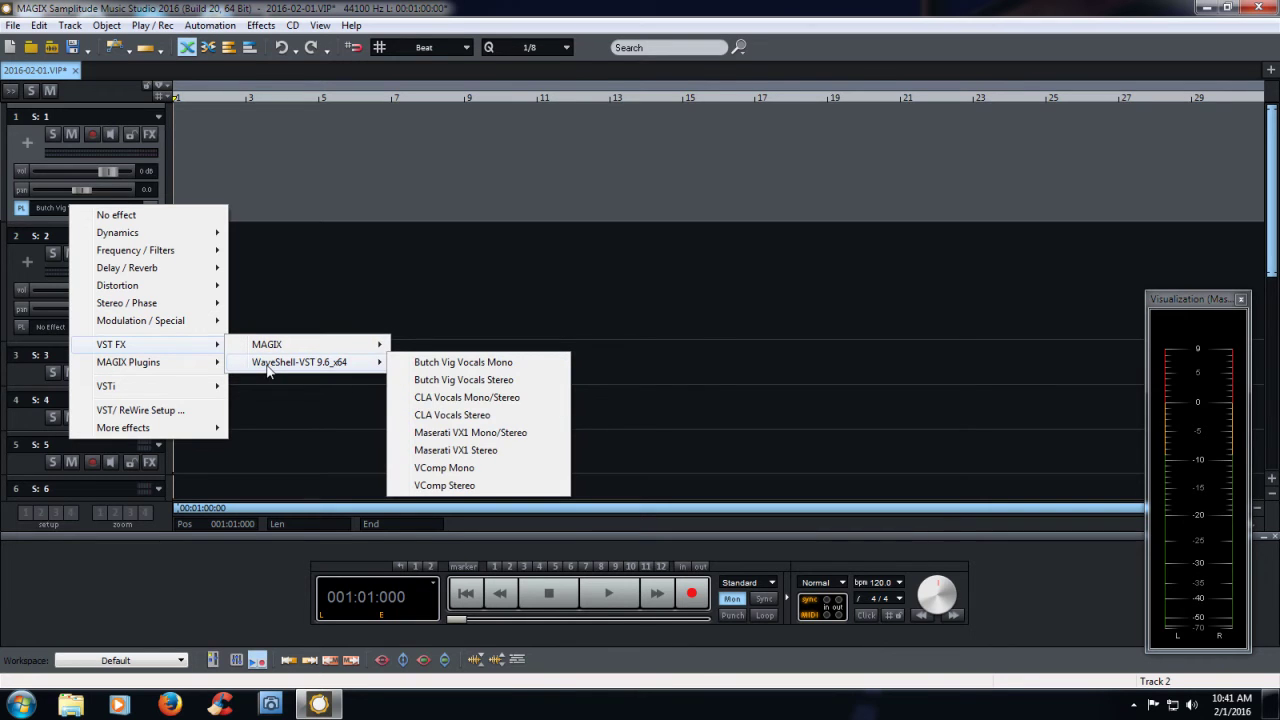
{"action": "left_click", "coordinate": [462, 451]}
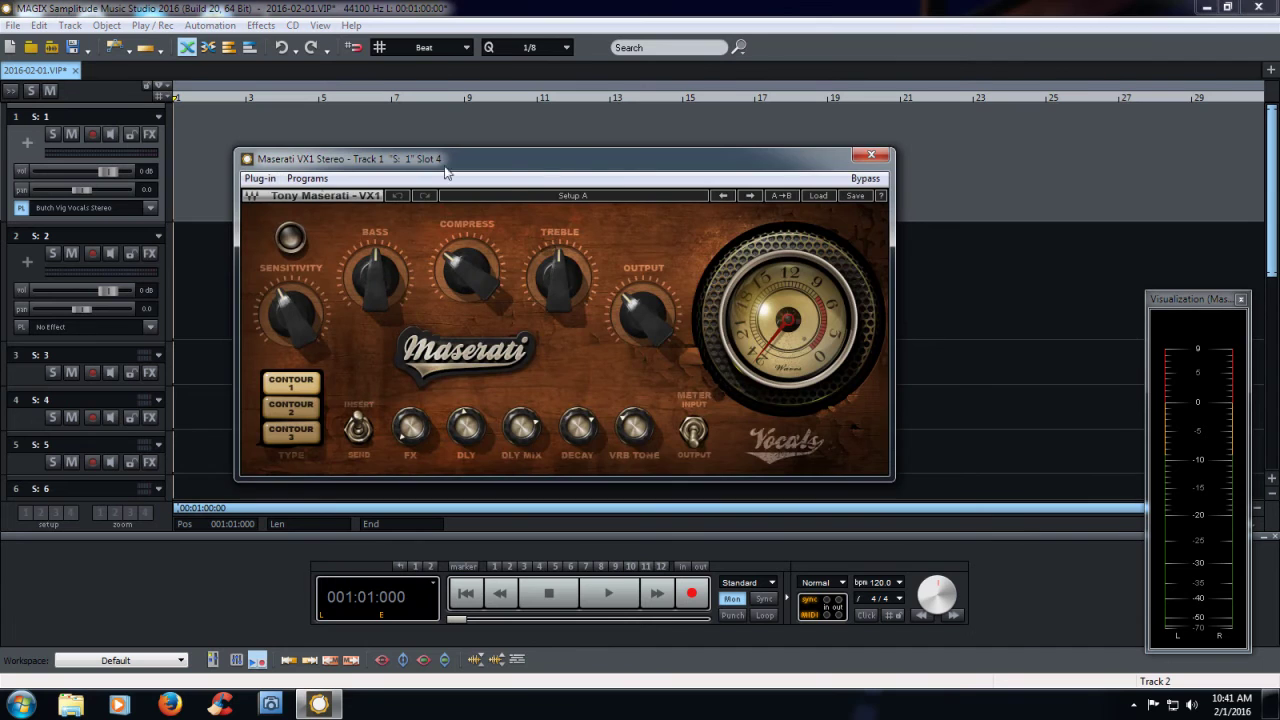
{"action": "left_click_drag", "start_coordinate": [542, 172], "coordinate": [503, 148]}
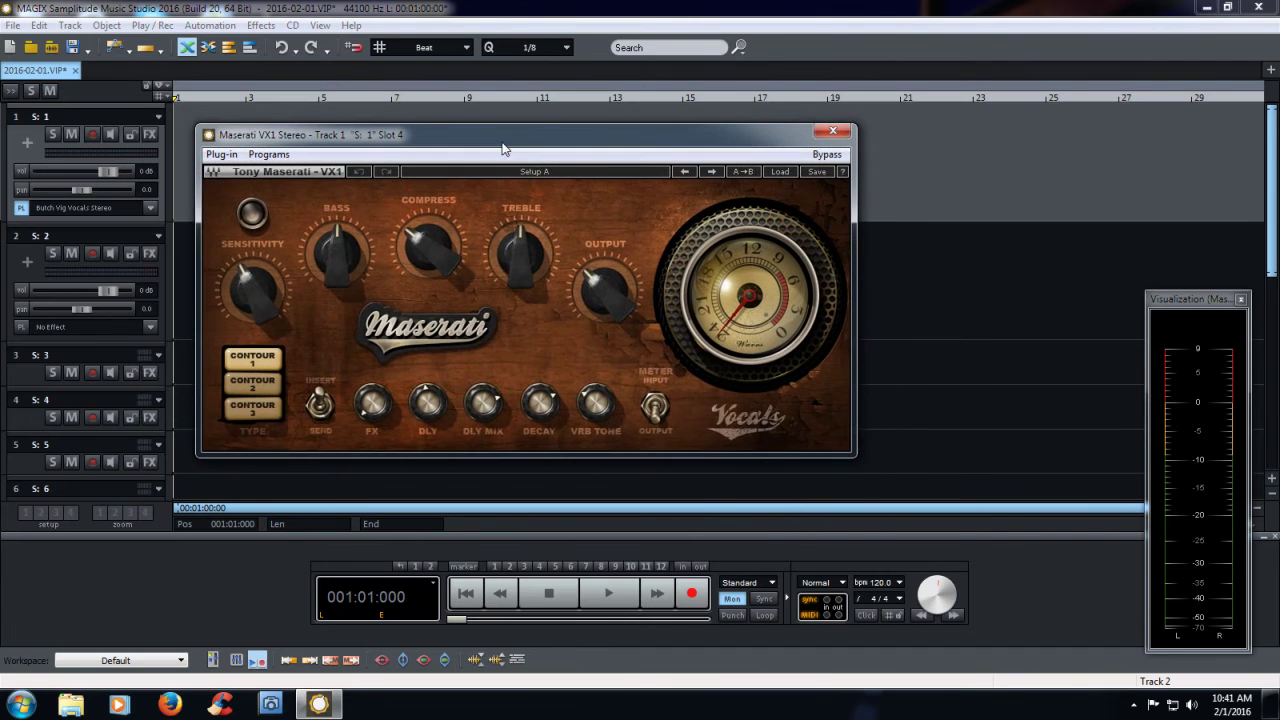
{"action": "left_click", "coordinate": [833, 133]}
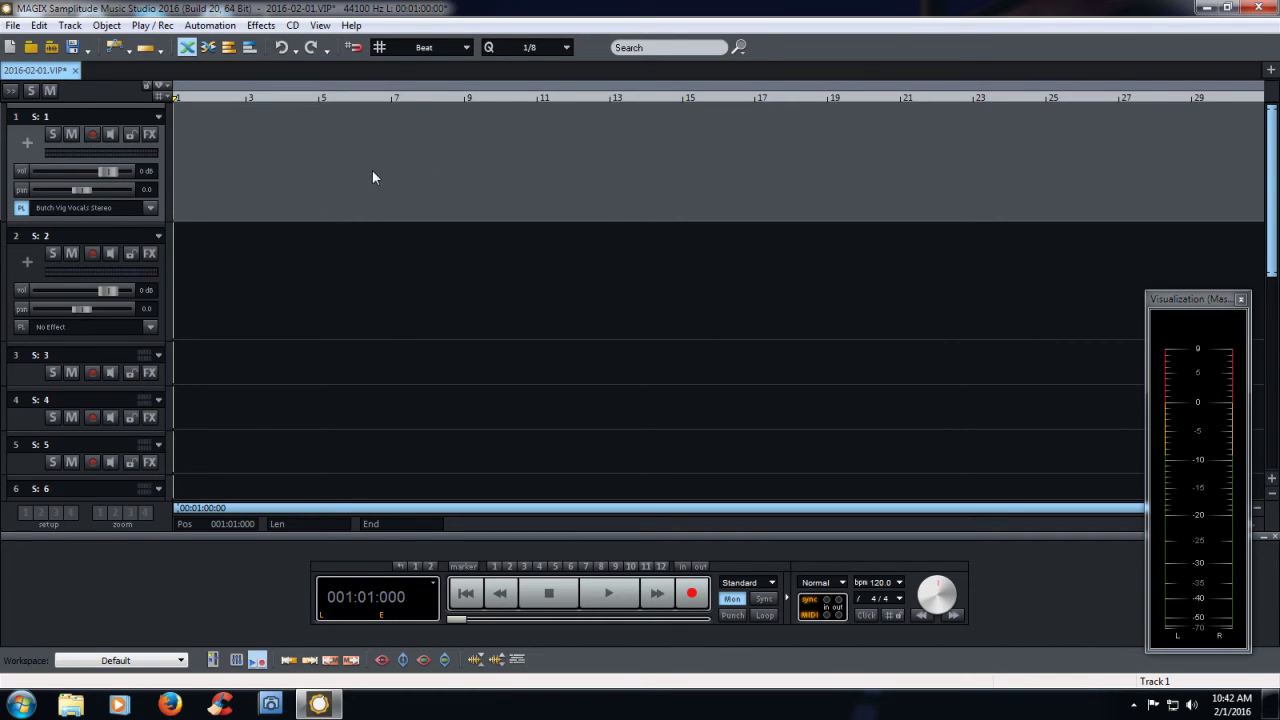
Open System/Global Audio Options with the Y shortcut and move the dialog up and left.
{"action": "key", "text": "y"}
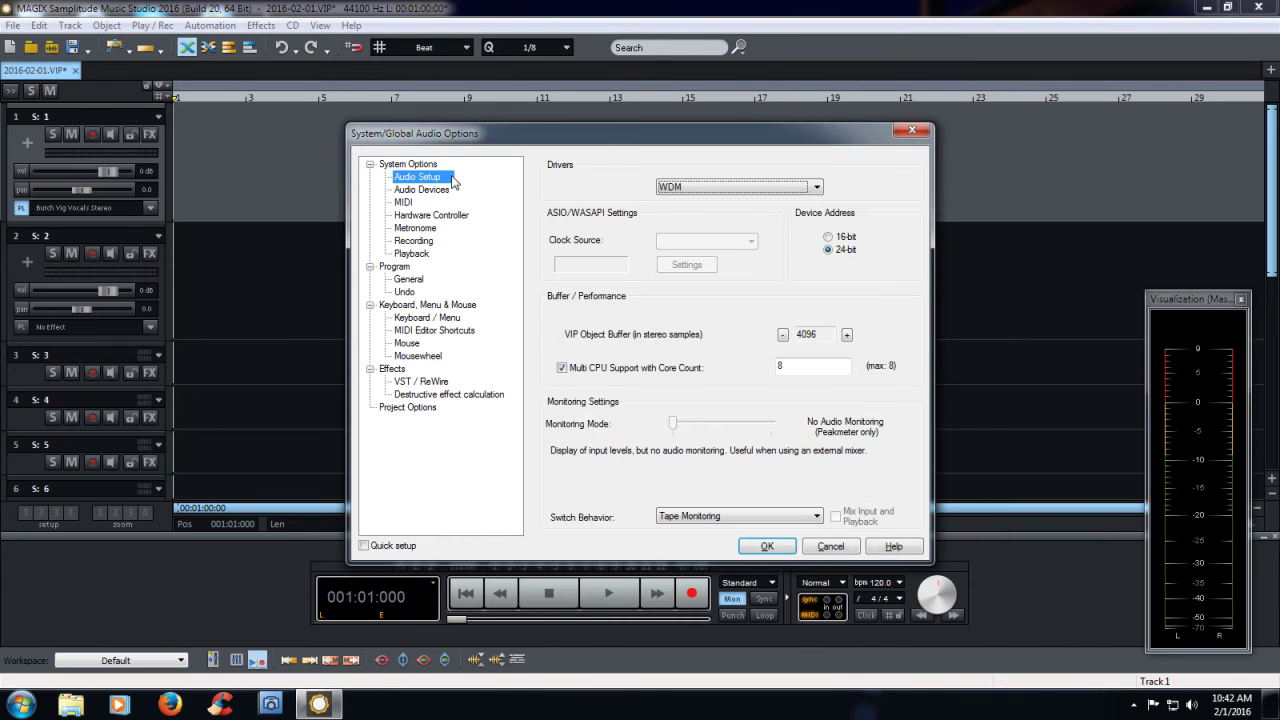
{"action": "left_click_drag", "start_coordinate": [658, 134], "coordinate": [603, 76]}
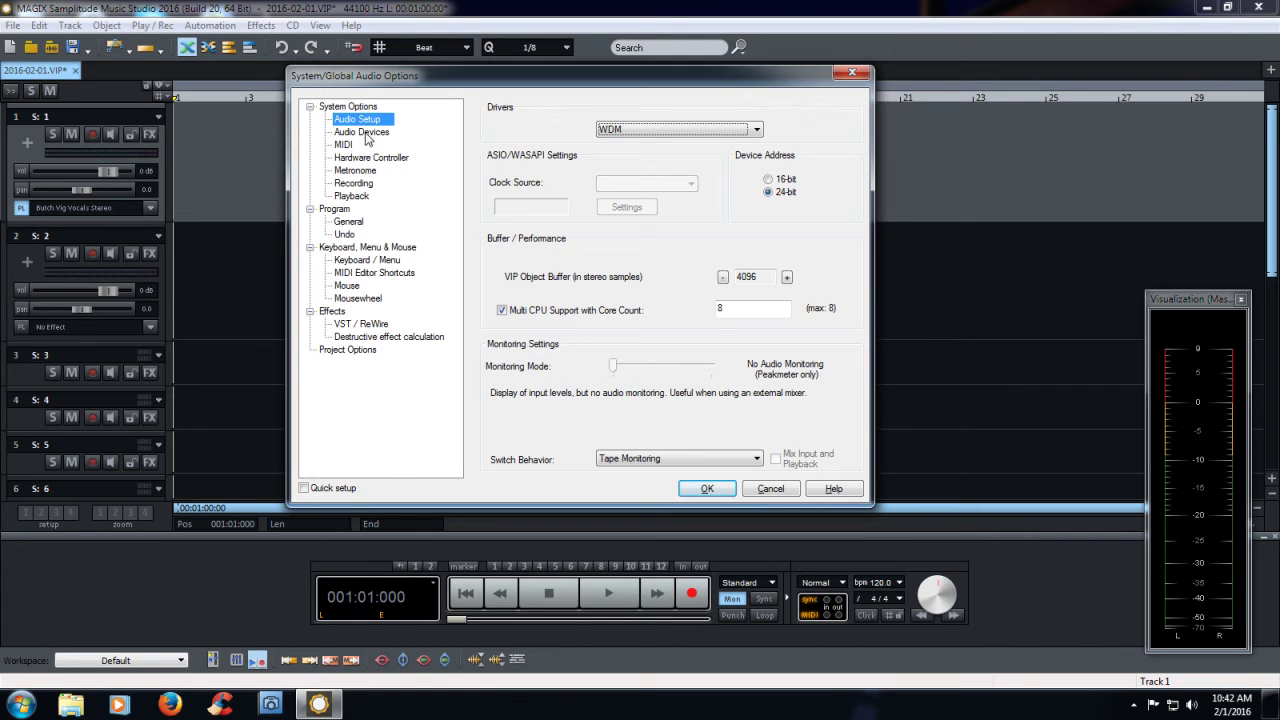
View the VST / ReWire page showing folder C:\Program Files\VSTPlugins\, then close the dialog.
{"action": "left_click", "coordinate": [357, 328]}
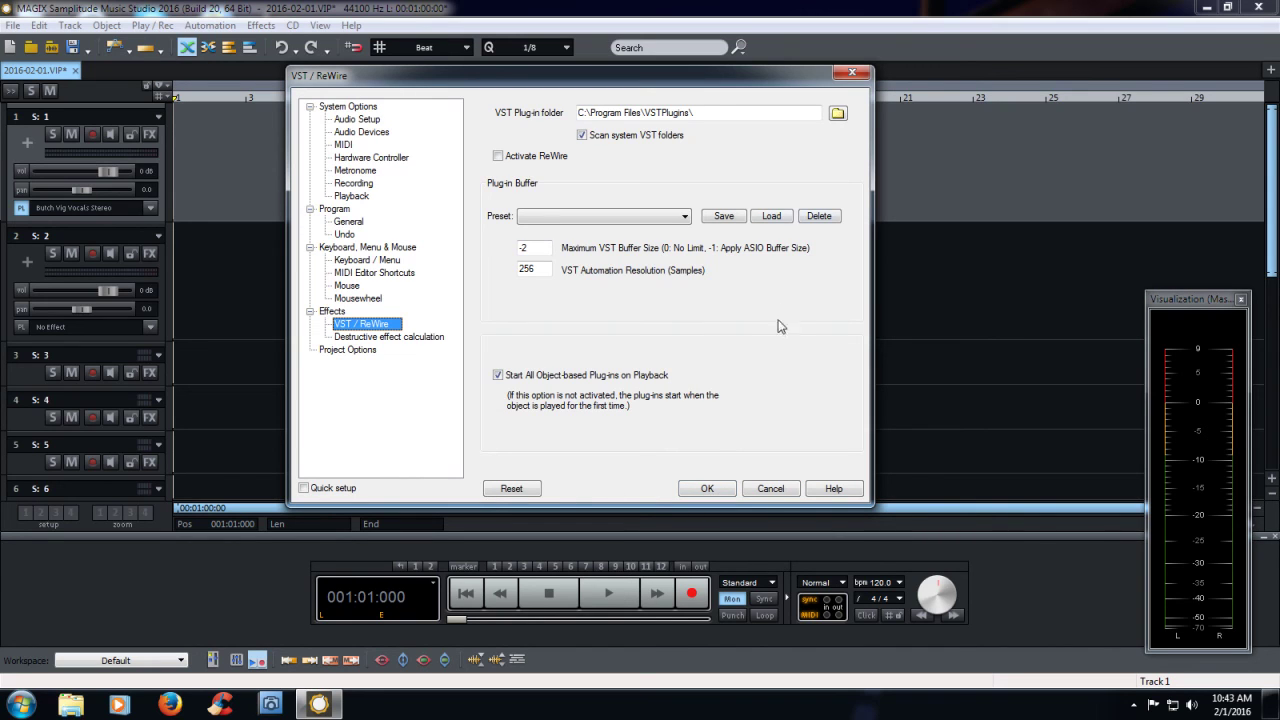
{"action": "left_click_drag", "start_coordinate": [736, 80], "coordinate": [848, 81]}
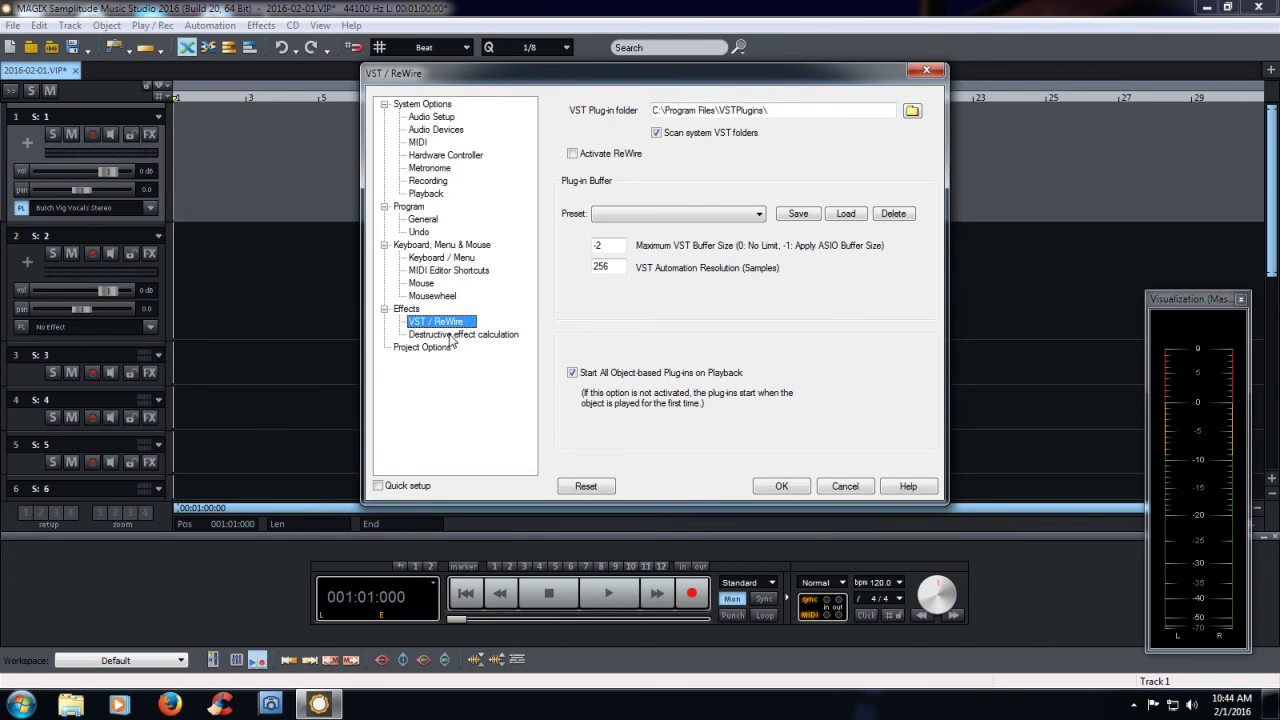
{"action": "left_click", "coordinate": [925, 72]}
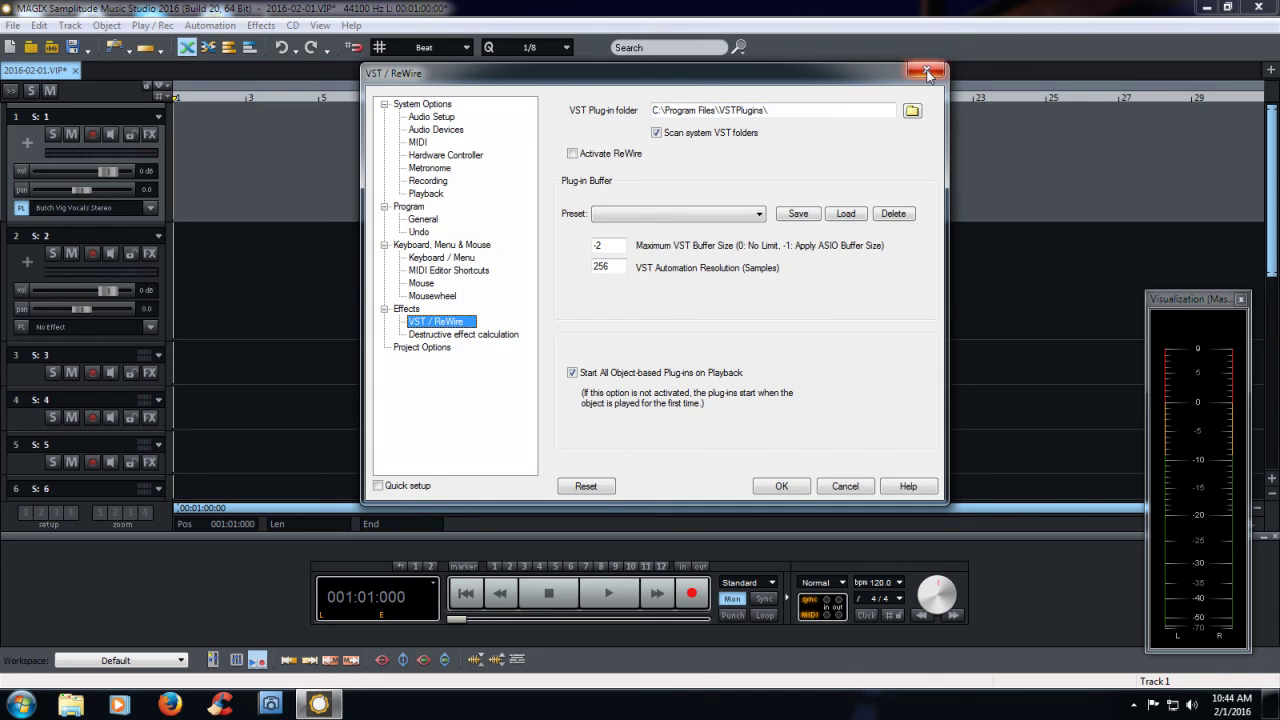